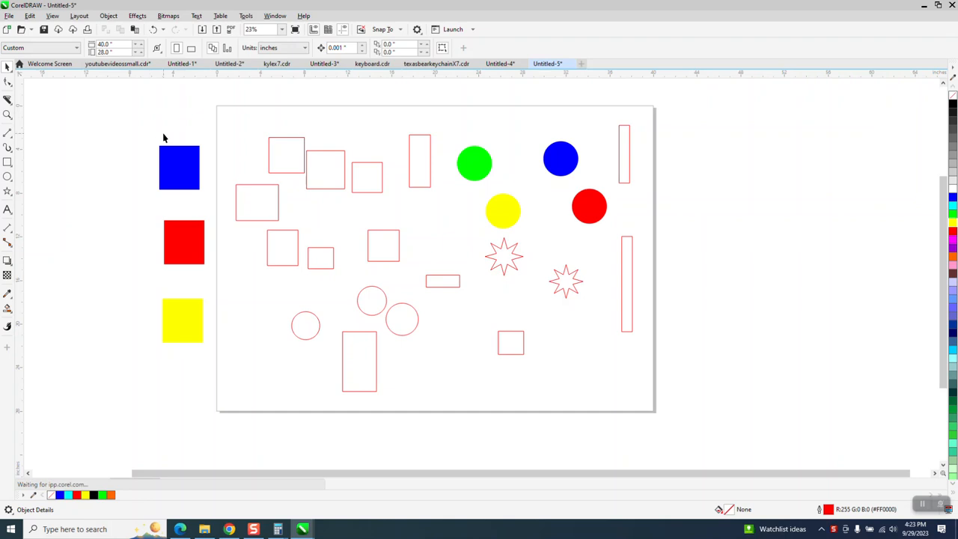
# Move the second square from the left in the upper row up, centring it at about (10.5, -3.4) inches.
pyautogui.moveTo(330, 161); pyautogui.dragTo(336, 135)
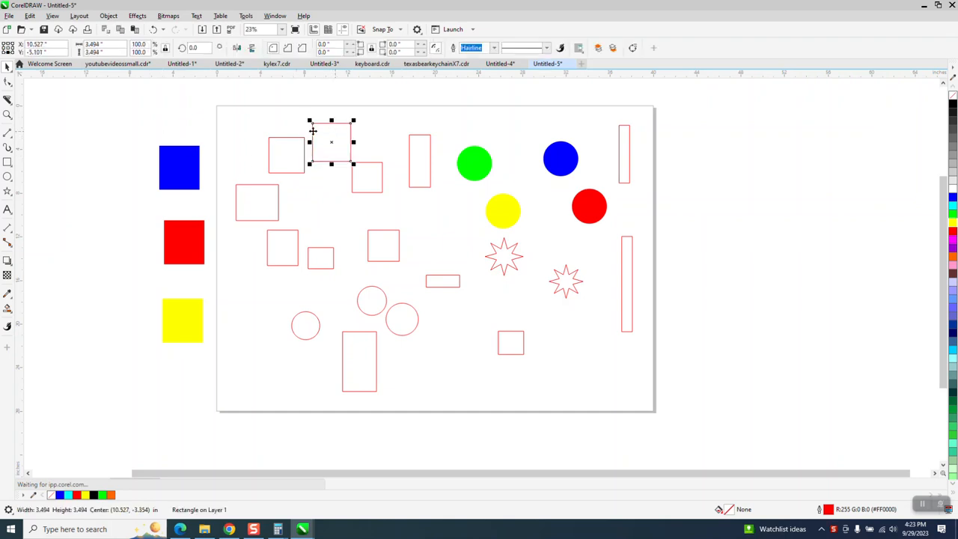
pyautogui.click(189, 112)
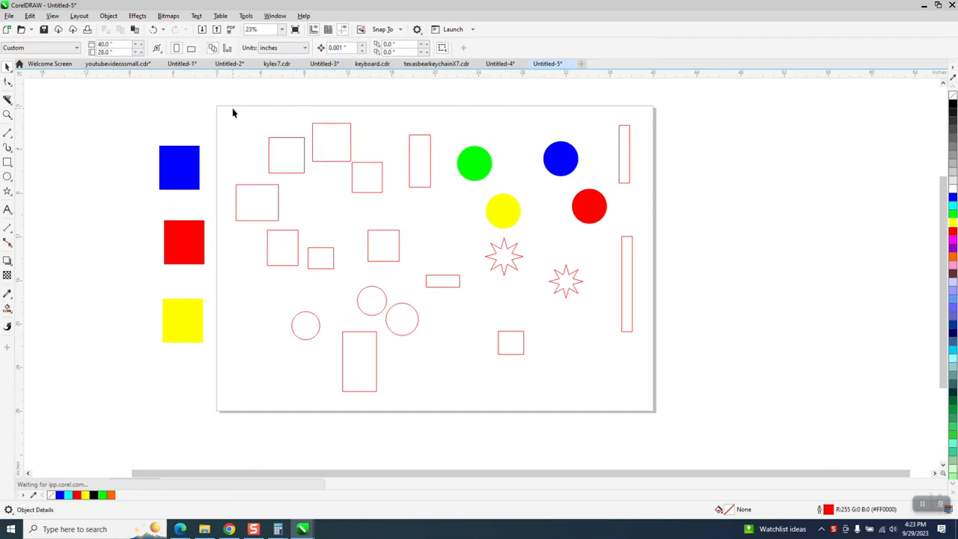
# Show the Objects docker listing everything on the page.
pyautogui.click(275, 15)
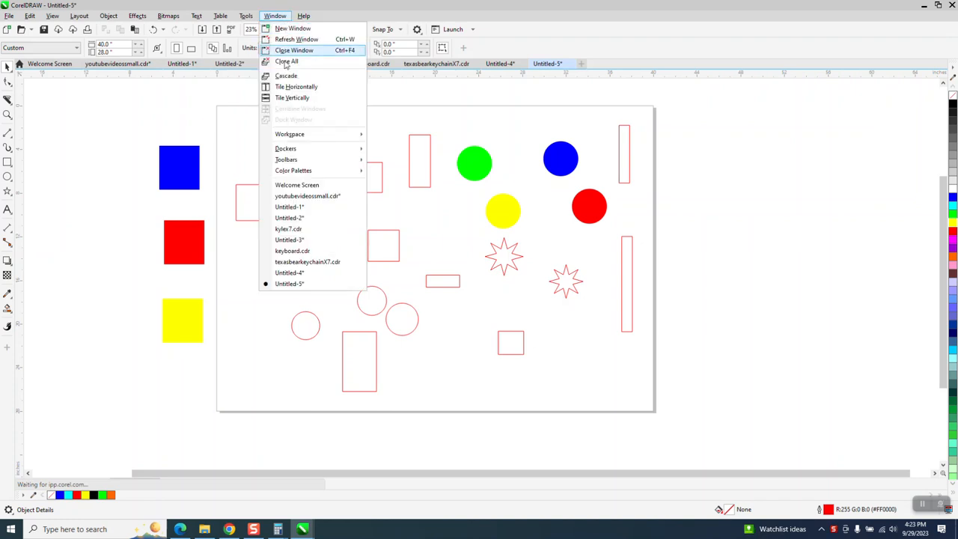
pyautogui.moveTo(277, 149)
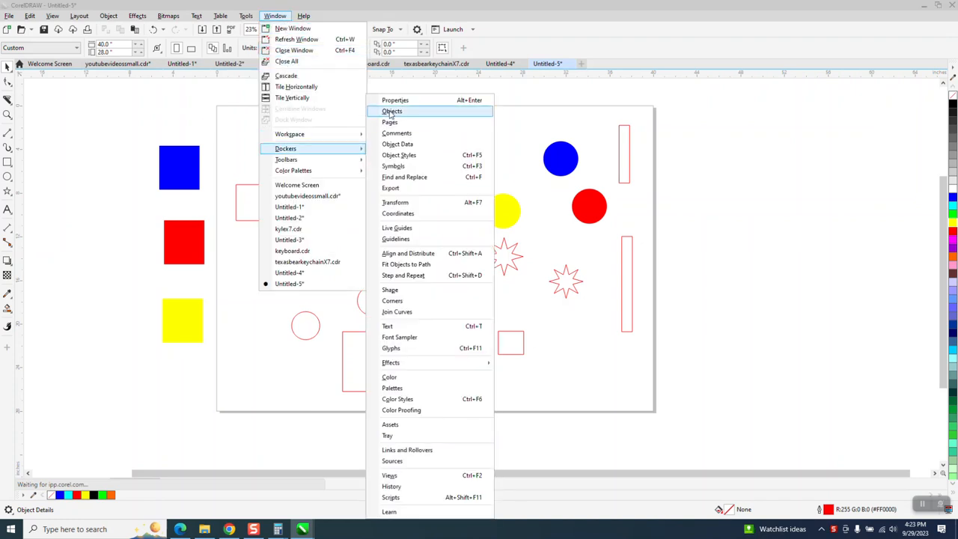
pyautogui.click(389, 111)
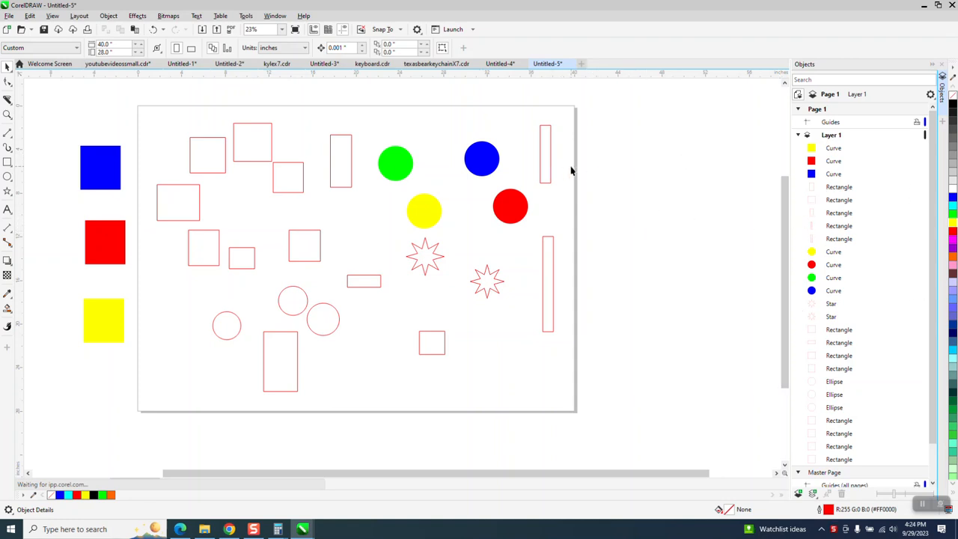
# Draw a rectangle about 1.9 by 2.1 inches left of the yellow circle and another about 1.1 by 3.5 inches left of the red circle.
pyautogui.click(7, 163)
pyautogui.moveTo(338, 205); pyautogui.dragTo(366, 234)
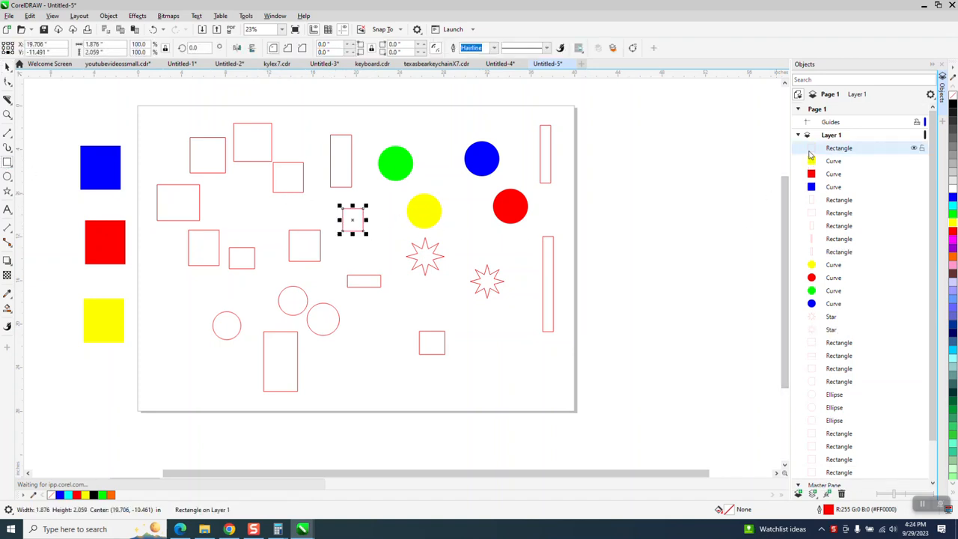
pyautogui.moveTo(466, 201)
pyautogui.mouseDown()
pyautogui.moveTo(468, 232)
pyautogui.moveTo(479, 240)
pyautogui.mouseUp()
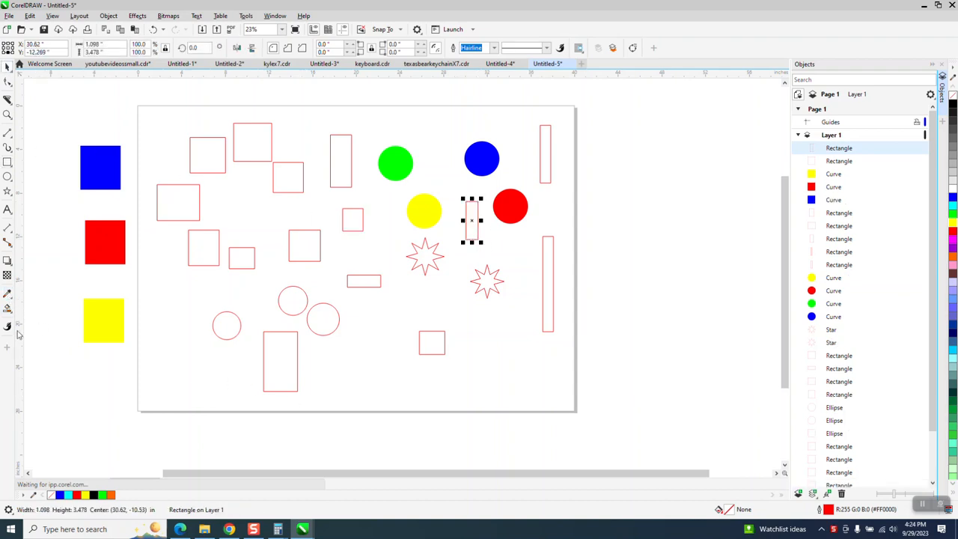
# Smart-fill the large rectangle near the page's lower edge with blue and move the filled shape beside the small square at lower right.
pyautogui.click(8, 307)
pyautogui.click(284, 372)
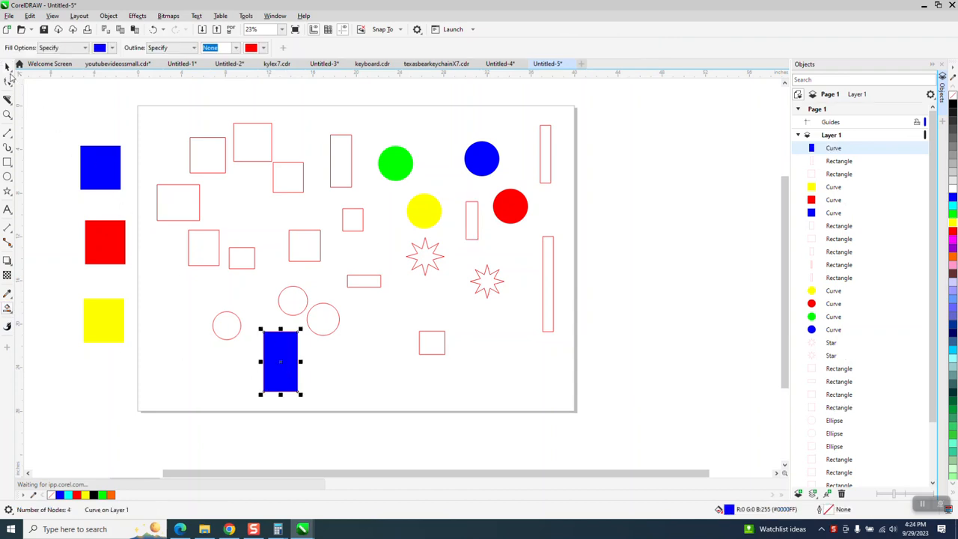
pyautogui.click(7, 65)
pyautogui.moveTo(284, 349); pyautogui.dragTo(477, 336)
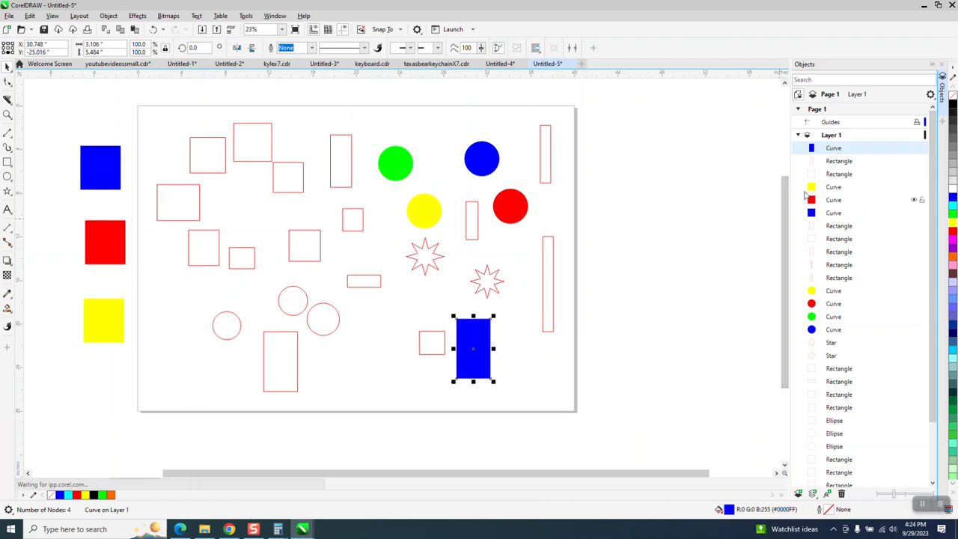
pyautogui.click(710, 157)
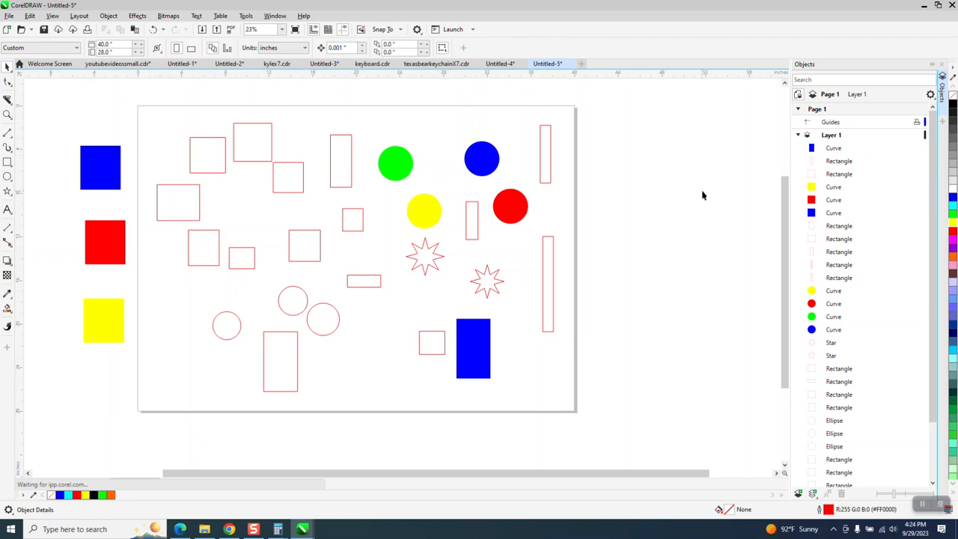
# Group all the colour-filled squares, circles and the blue rectangle, and expand the group in the object list.
pyautogui.moveTo(47, 113); pyautogui.dragTo(145, 356)
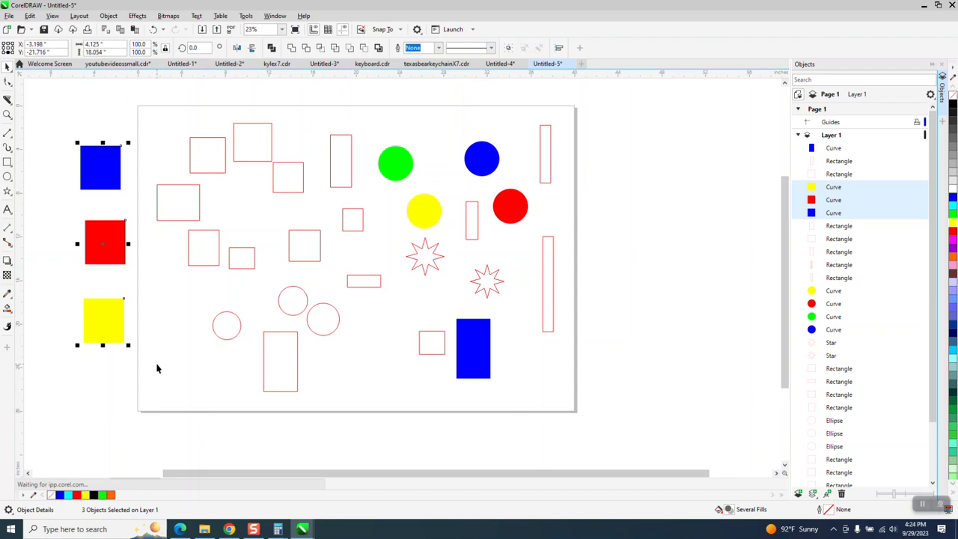
pyautogui.keyDown('shift'); pyautogui.click(475, 357); pyautogui.keyUp('shift')
pyautogui.keyDown('shift'); pyautogui.click(427, 216); pyautogui.keyUp('shift')
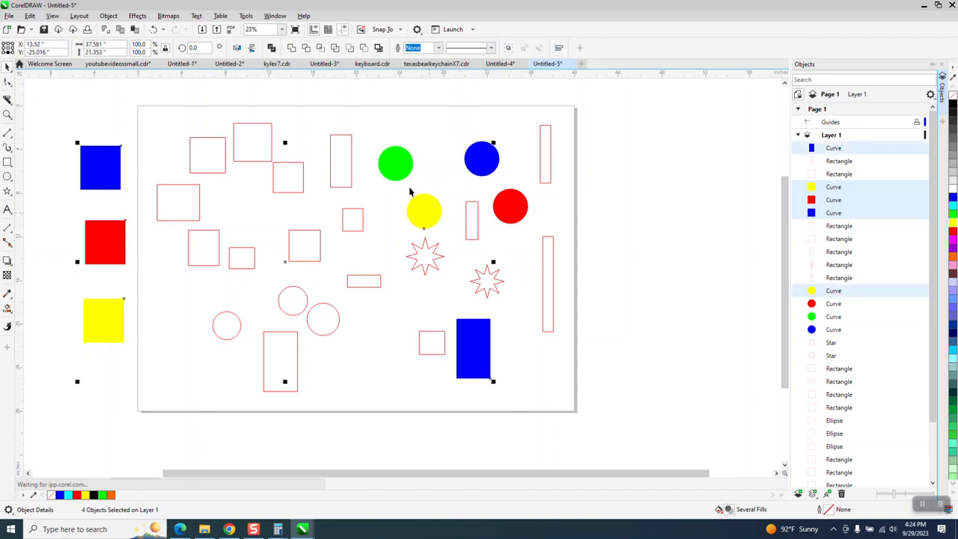
pyautogui.keyDown('shift'); pyautogui.click(404, 170); pyautogui.keyUp('shift')
pyautogui.keyDown('shift'); pyautogui.click(477, 170); pyautogui.keyUp('shift')
pyautogui.keyDown('shift'); pyautogui.click(515, 208); pyautogui.keyUp('shift')
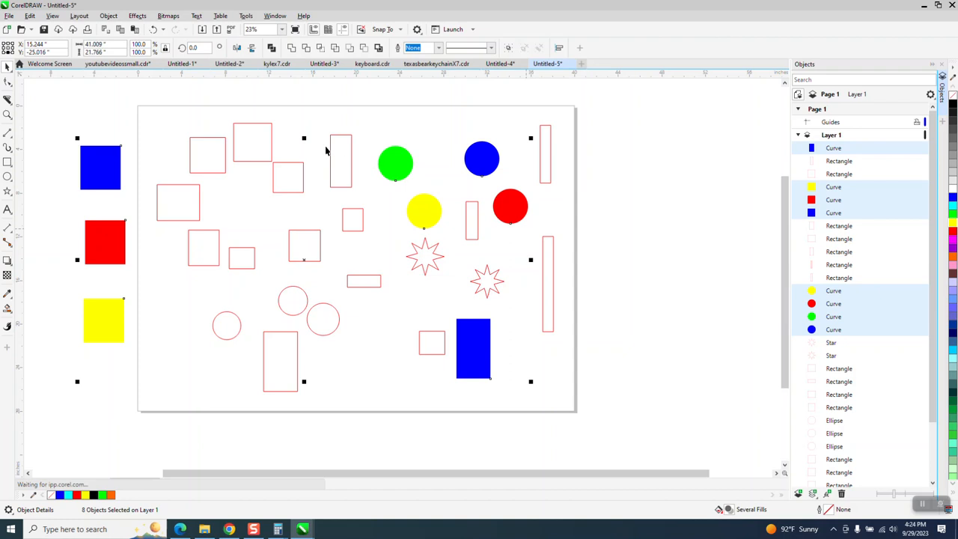
pyautogui.click(107, 16)
pyautogui.moveTo(187, 185)
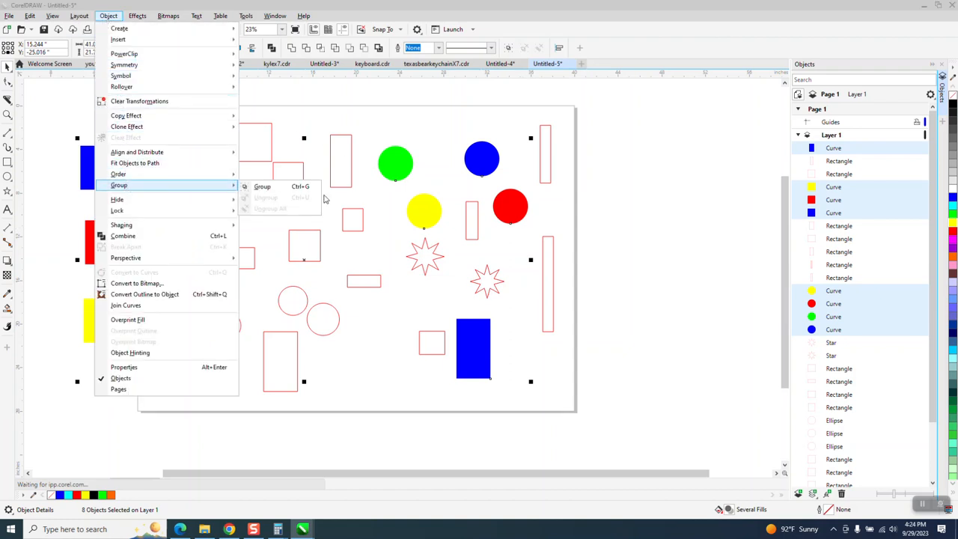
pyautogui.click(274, 189)
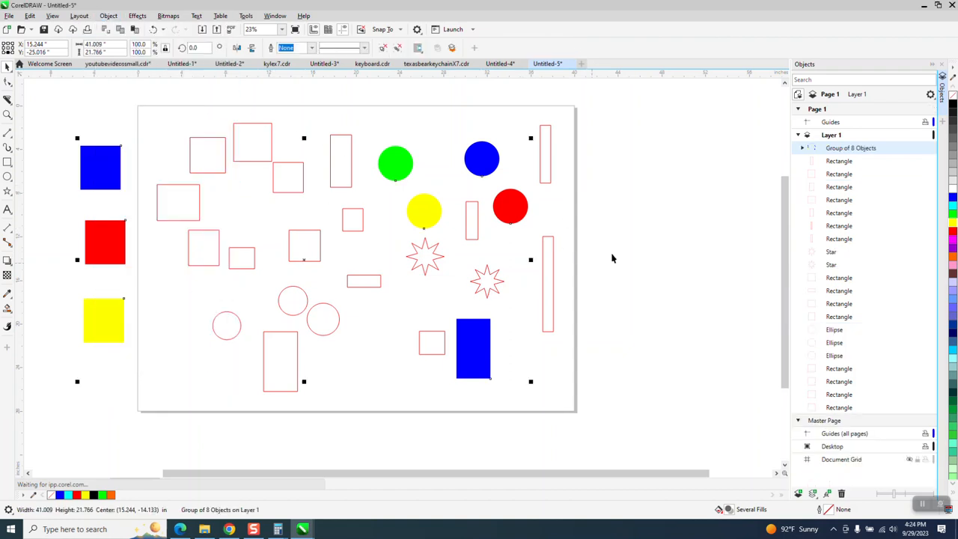
pyautogui.click(802, 149)
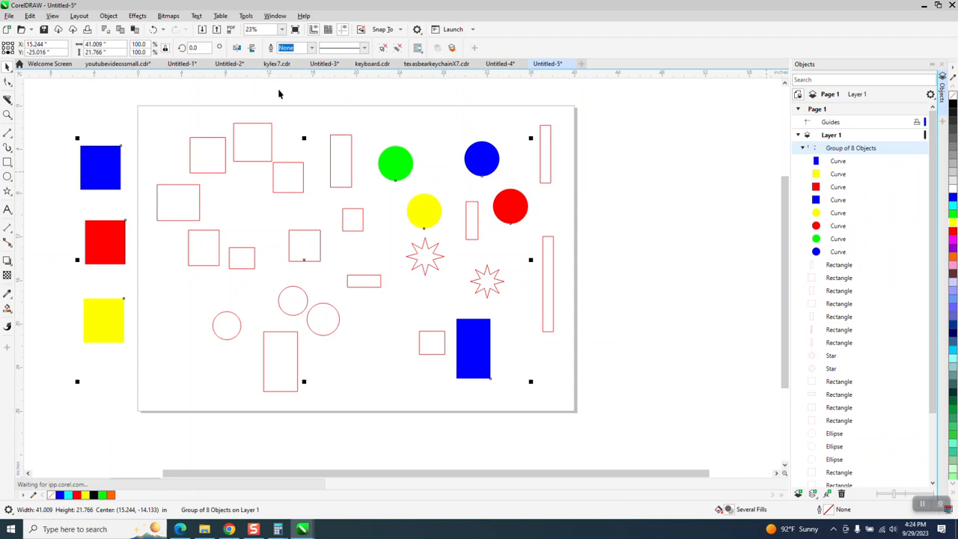
# Ungroup the colour-filled shapes and deselect them.
pyautogui.click(109, 16)
pyautogui.moveTo(149, 187)
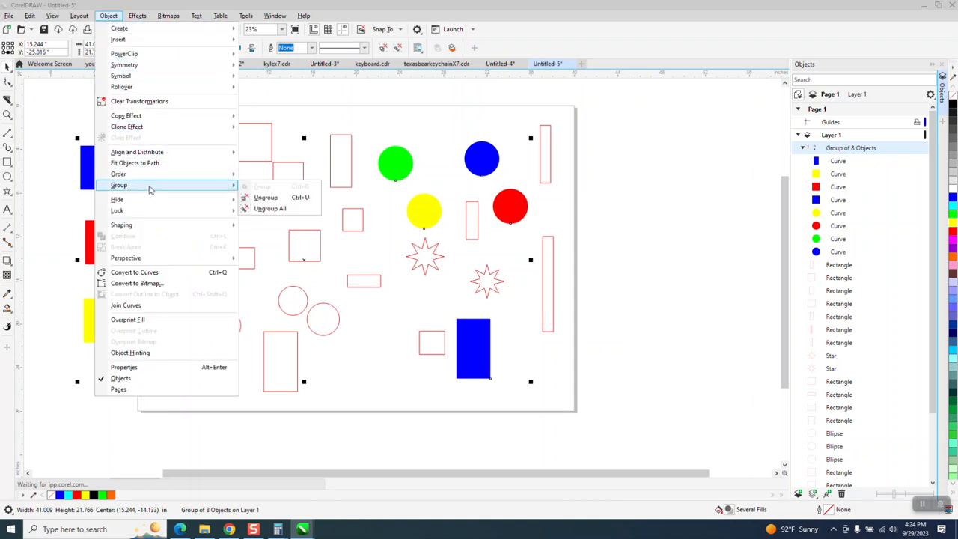
pyautogui.click(256, 199)
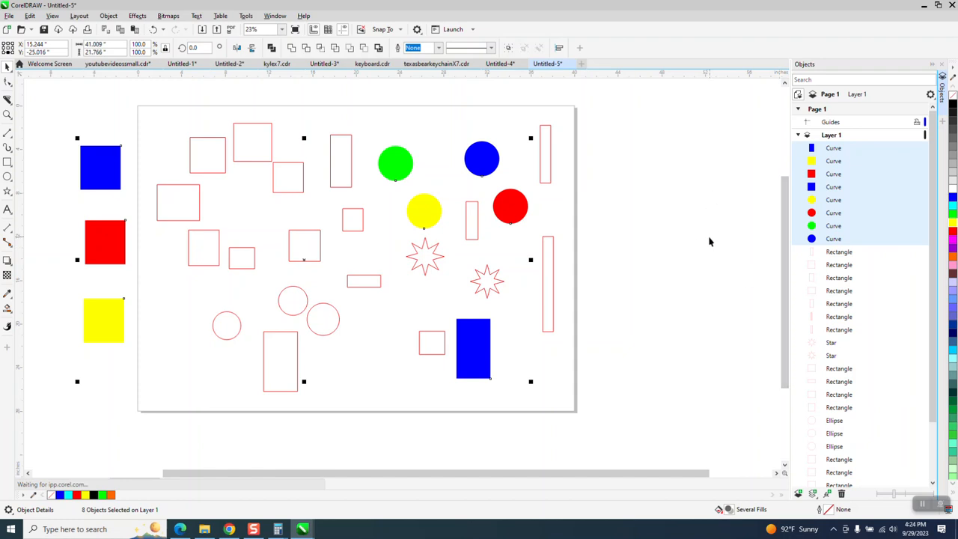
pyautogui.click(663, 146)
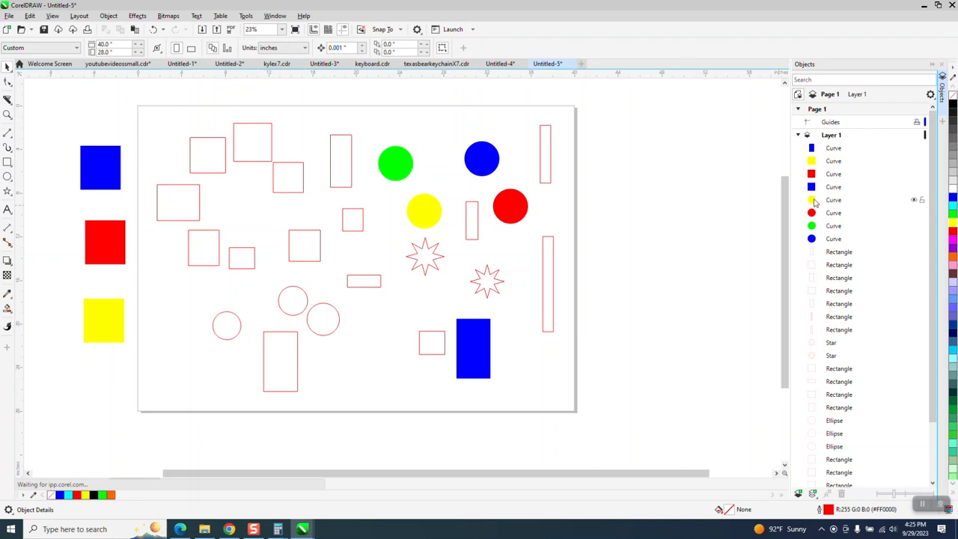
# Reorder the filled curves in the object list so matching colours sit together: blue, yellow, red, green.
pyautogui.moveTo(813, 202)
pyautogui.mouseDown()
pyautogui.moveTo(797, 186)
pyautogui.moveTo(815, 196)
pyautogui.mouseUp()
pyautogui.moveTo(813, 239); pyautogui.dragTo(809, 157)
pyautogui.moveTo(815, 227); pyautogui.dragTo(815, 161)
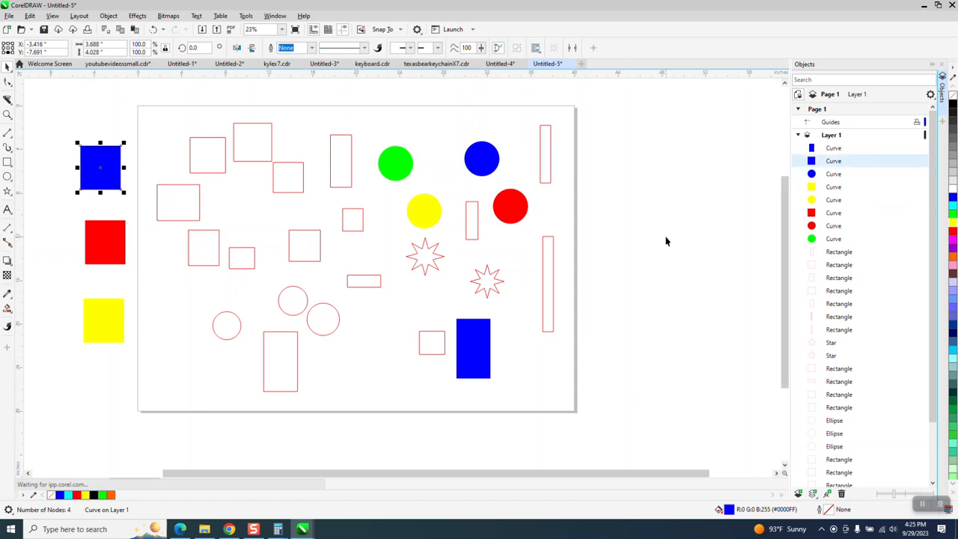
pyautogui.click(577, 242)
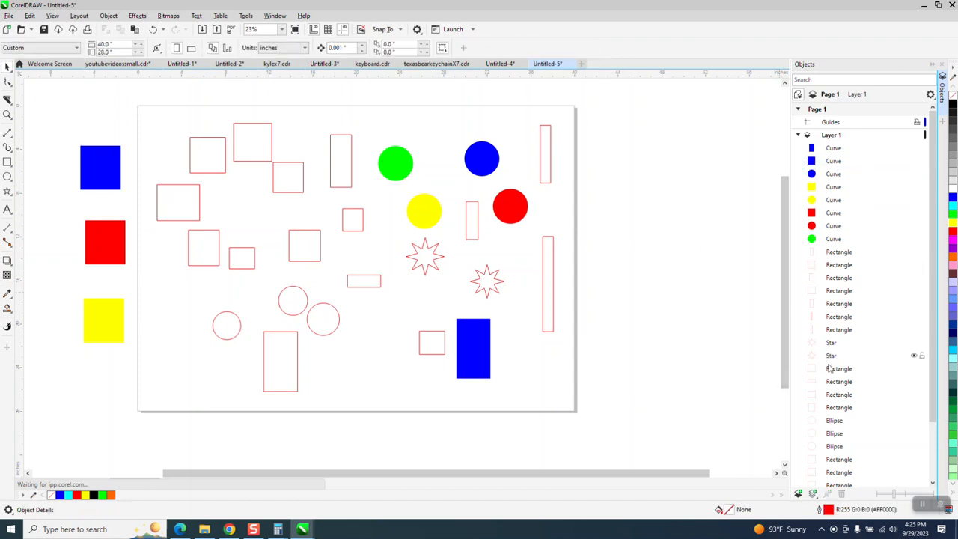
# Open Find and Replace for objects and close the Objects docker.
pyautogui.click(30, 15)
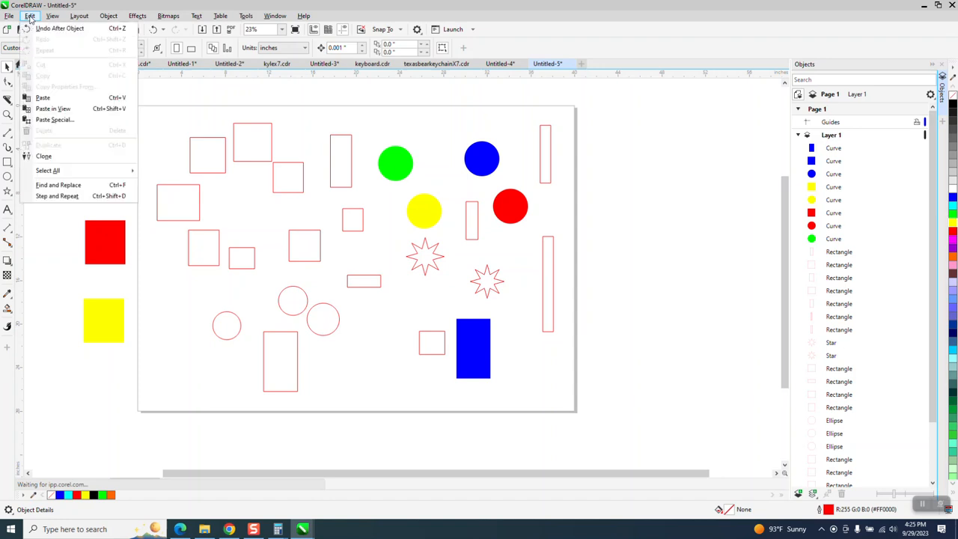
pyautogui.click(63, 185)
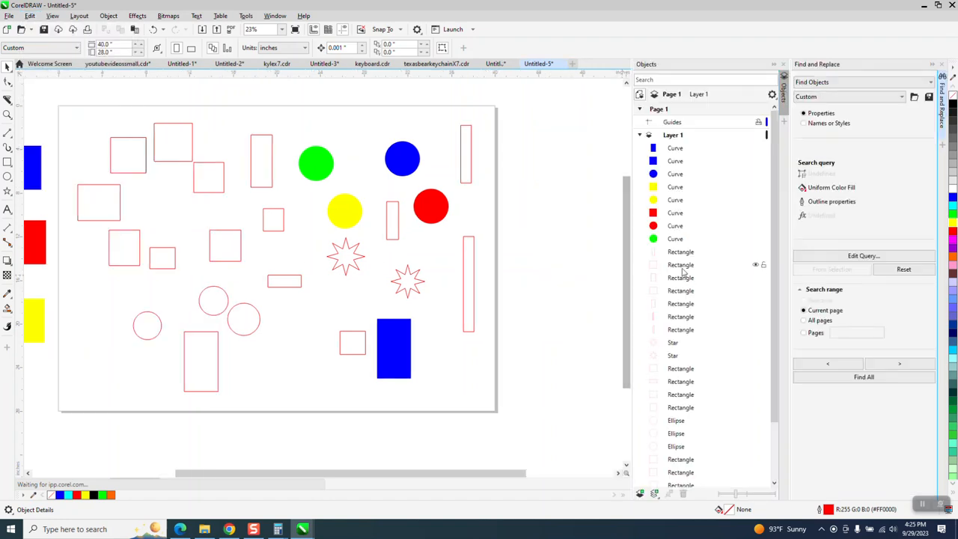
pyautogui.click(782, 65)
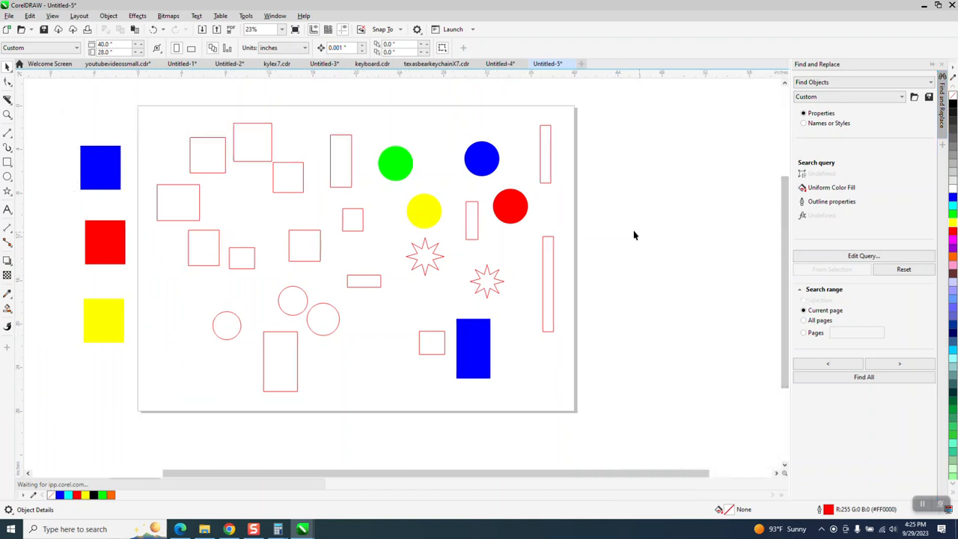
# Find all unfilled rectangles on the current page, using the tall rectangle left of the green circle as the query, and group them.
pyautogui.click(348, 151)
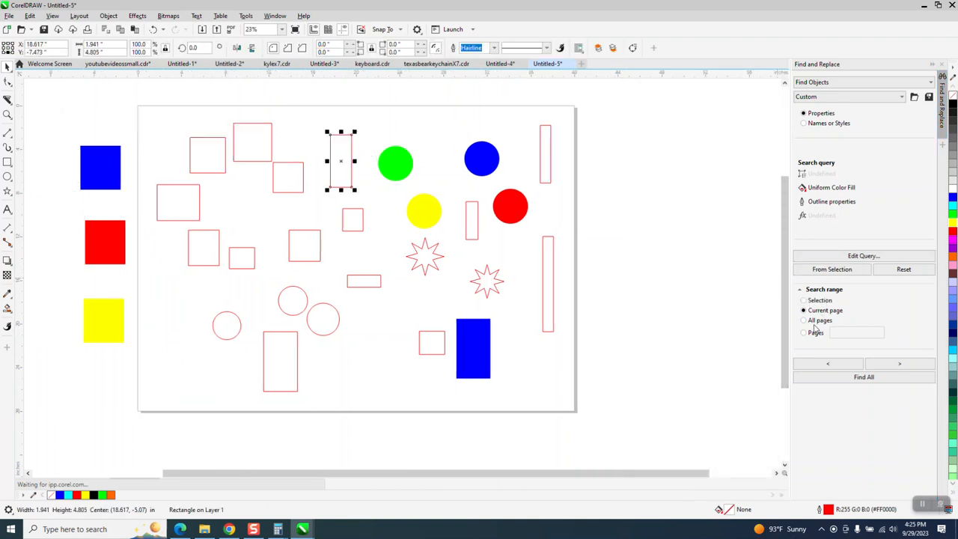
pyautogui.click(840, 270)
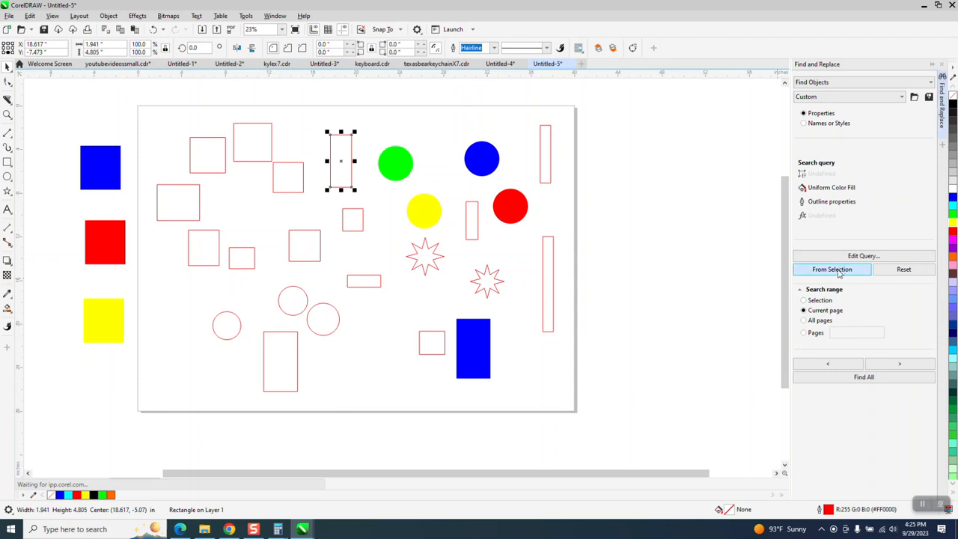
pyautogui.click(872, 378)
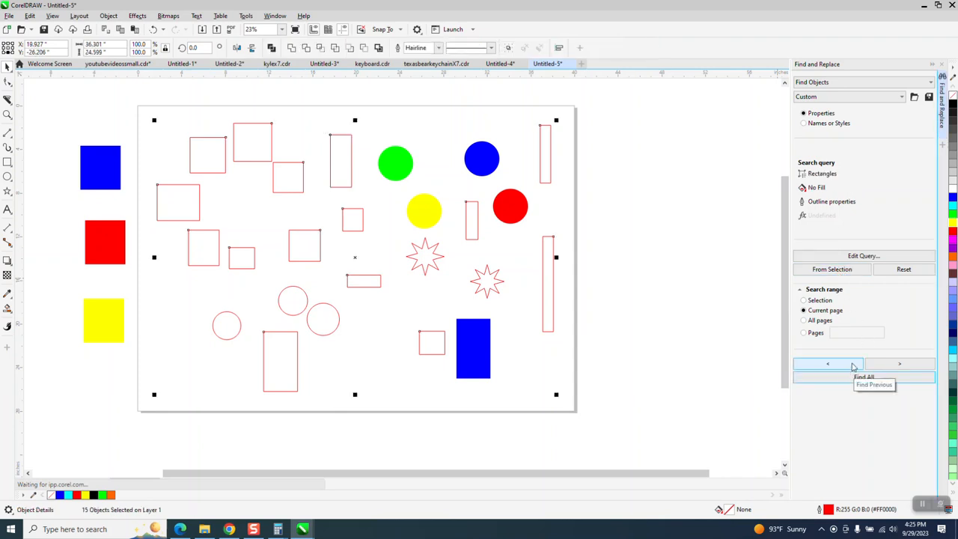
pyautogui.hotkey('ctrl', 'g')
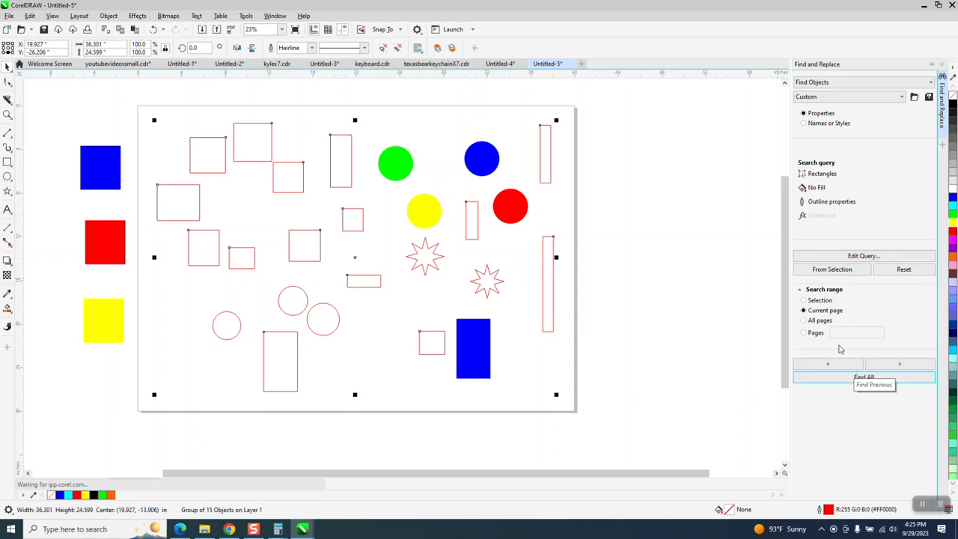
pyautogui.click(700, 268)
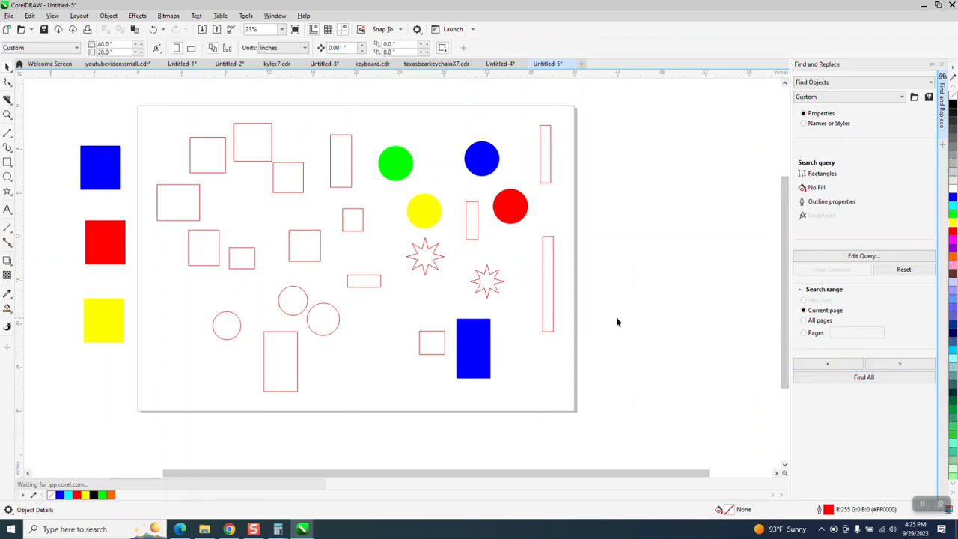
# Find all unfilled stars on the current page, using the star below the yellow circle as the query, and group them.
pyautogui.click(434, 270)
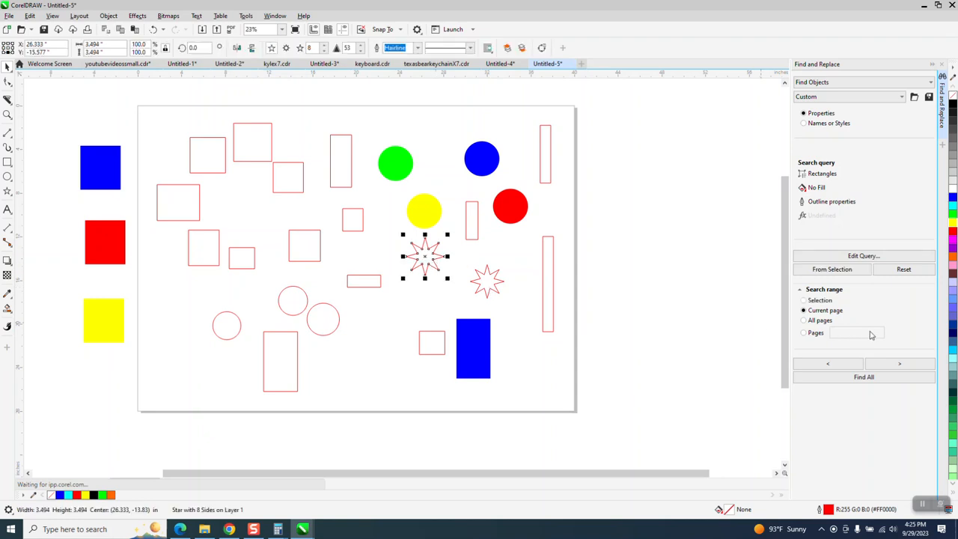
pyautogui.click(840, 274)
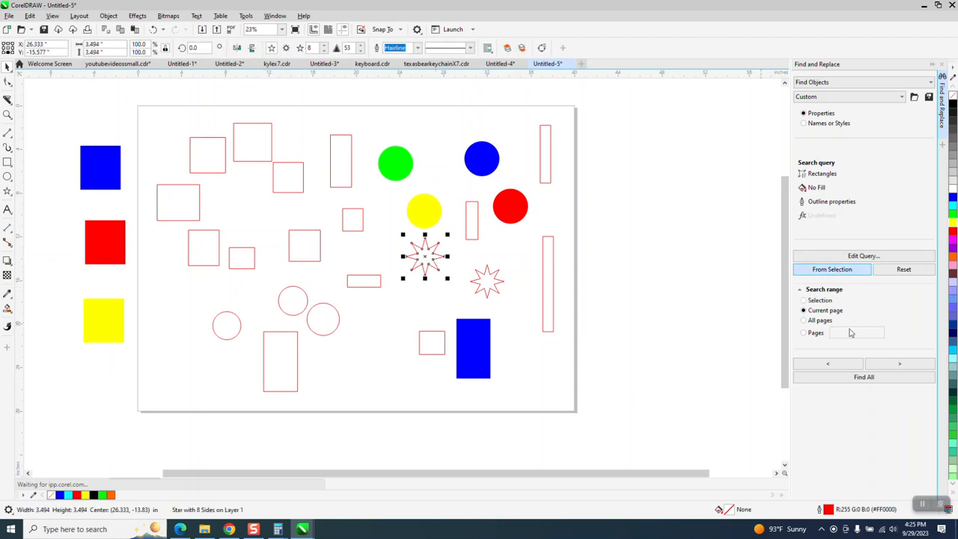
pyautogui.click(868, 377)
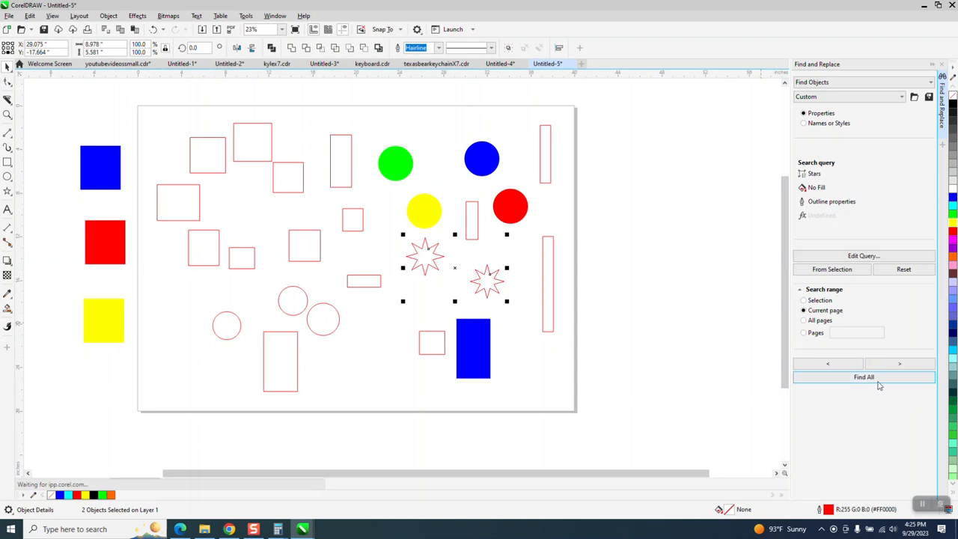
pyautogui.hotkey('ctrl', 'g')
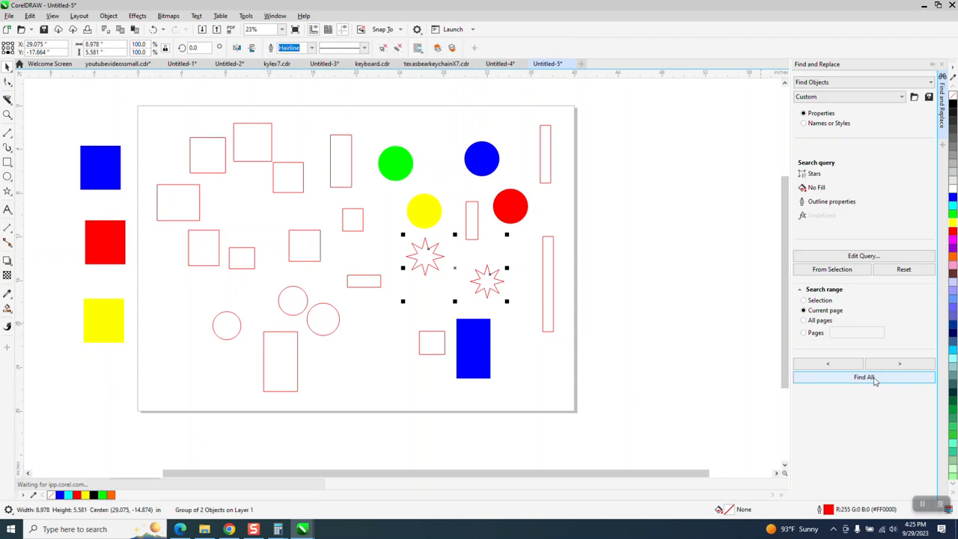
# Find all unfilled ellipses on the current page, using the circle above the large rectangle's right corner as the query, and group them.
pyautogui.click(313, 319)
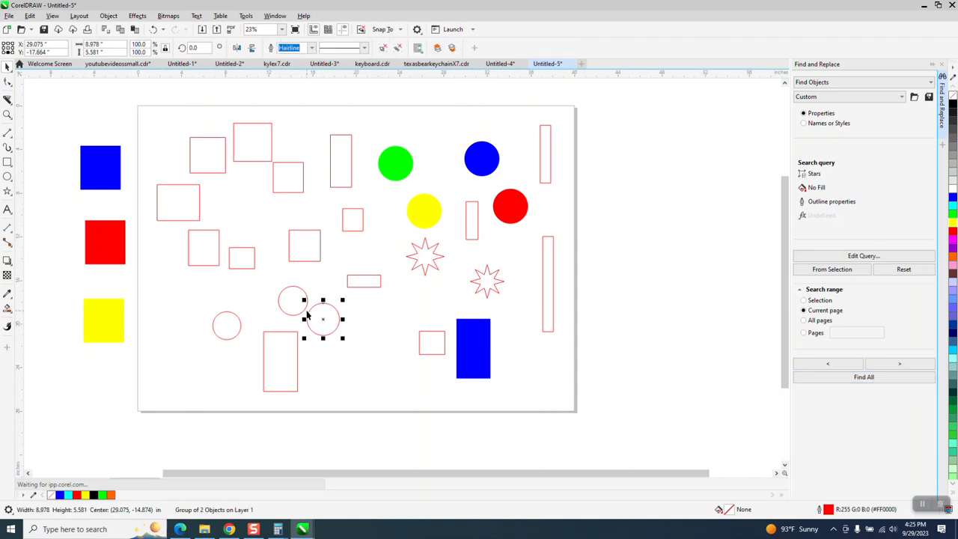
pyautogui.click(832, 270)
pyautogui.click(864, 377)
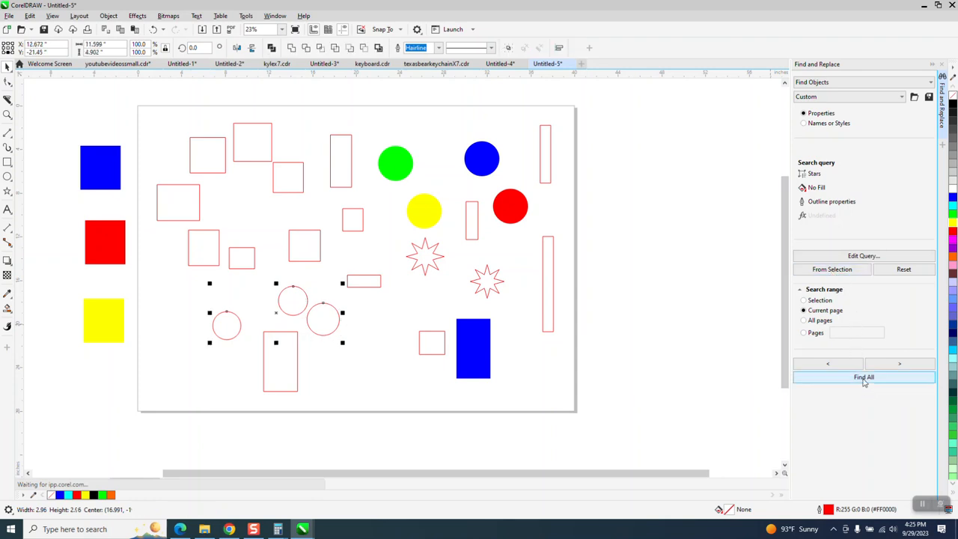
pyautogui.hotkey('ctrl', 'g')
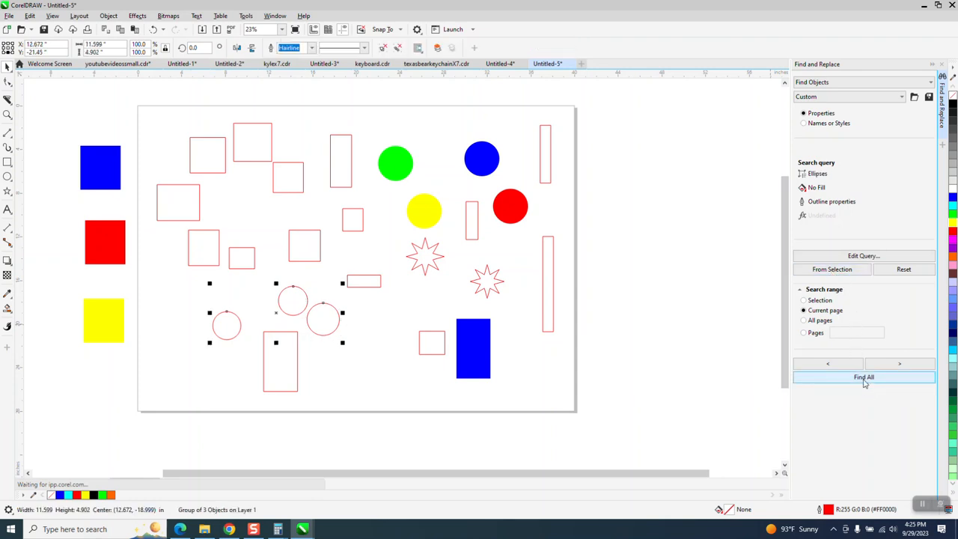
# Swap the Find and Replace docker for the Objects docker and expand the group of rectangles in the object list.
pyautogui.click(943, 76)
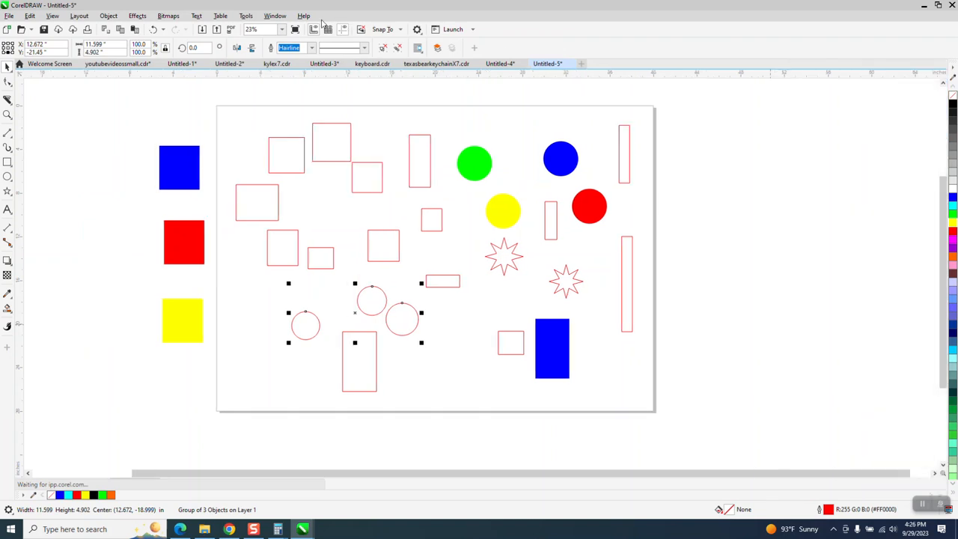
pyautogui.click(289, 16)
pyautogui.click(303, 16)
pyautogui.click(275, 16)
pyautogui.moveTo(285, 148)
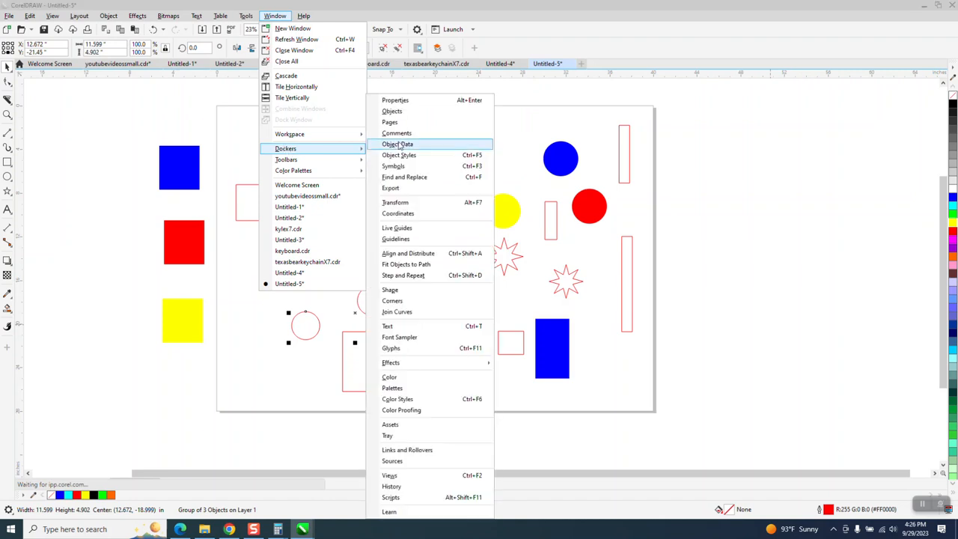
pyautogui.click(399, 111)
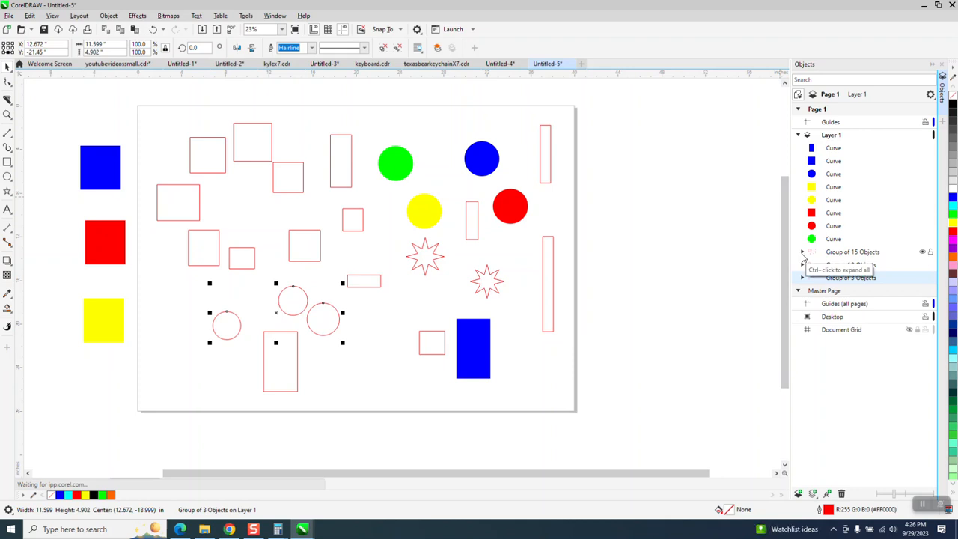
pyautogui.click(802, 252)
pyautogui.scroll(-1, 808, 366)
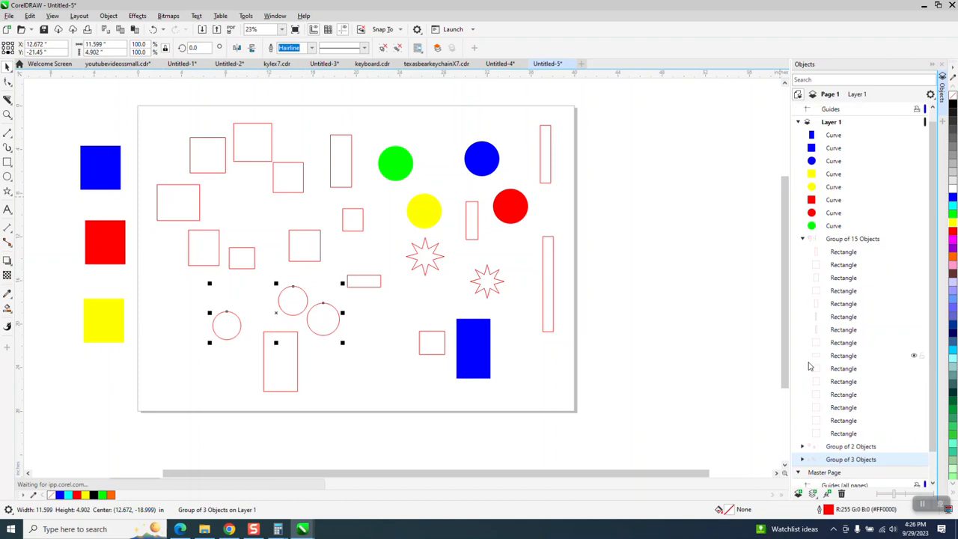
# Ungroup the rectangles and select only the tall rectangle beside the green circle.
pyautogui.click(622, 231)
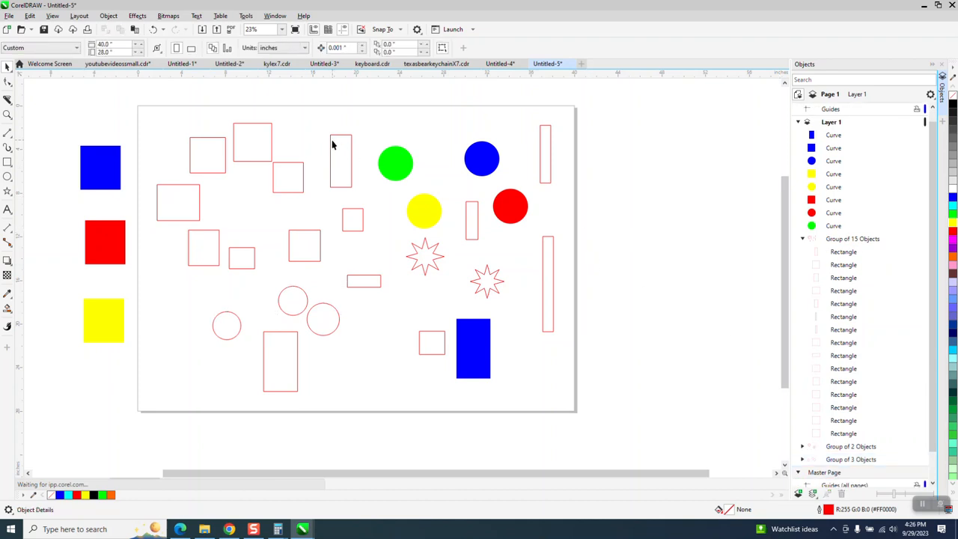
pyautogui.click(339, 143)
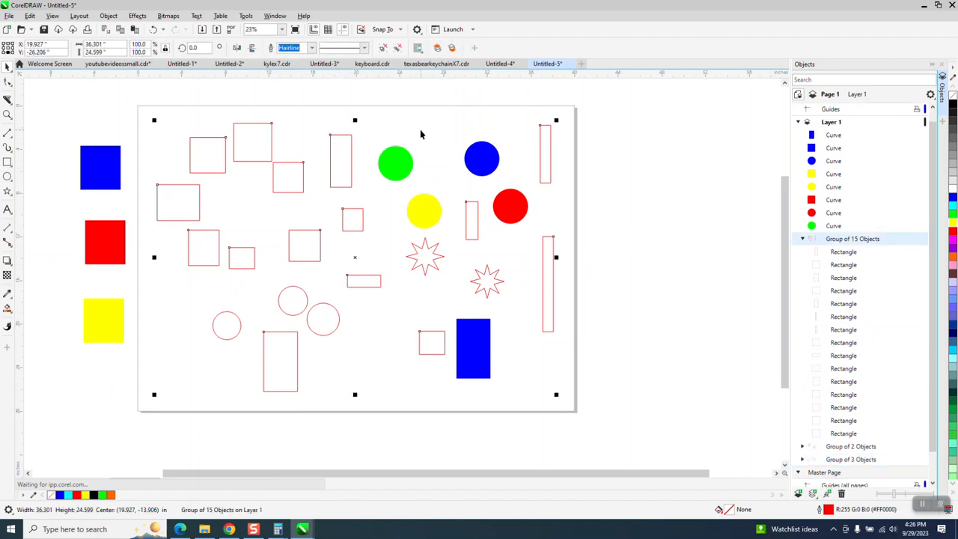
pyautogui.hotkey('ctrl', 'u')
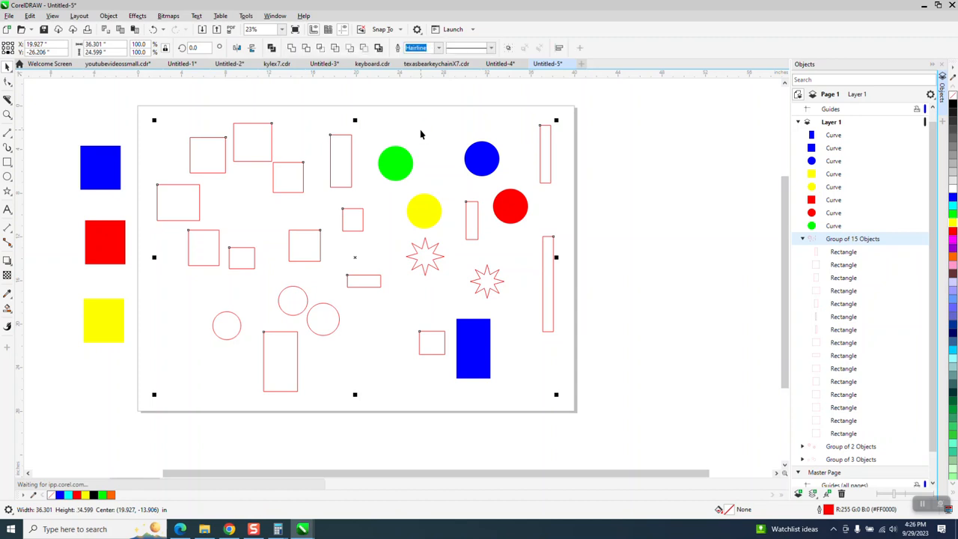
pyautogui.click(431, 107)
pyautogui.click(350, 137)
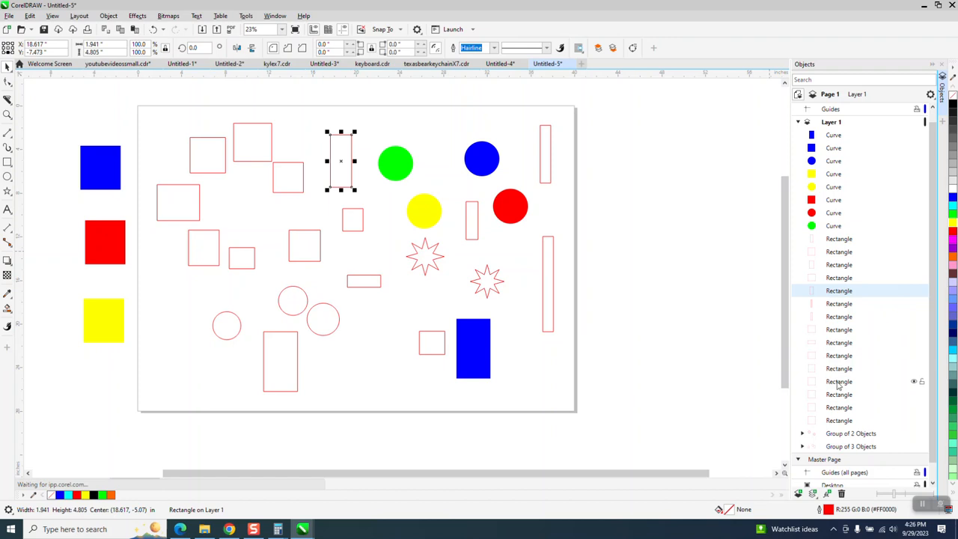
# Expand the star group in the object list, and ungroup both the stars and the unfilled circles.
pyautogui.click(802, 434)
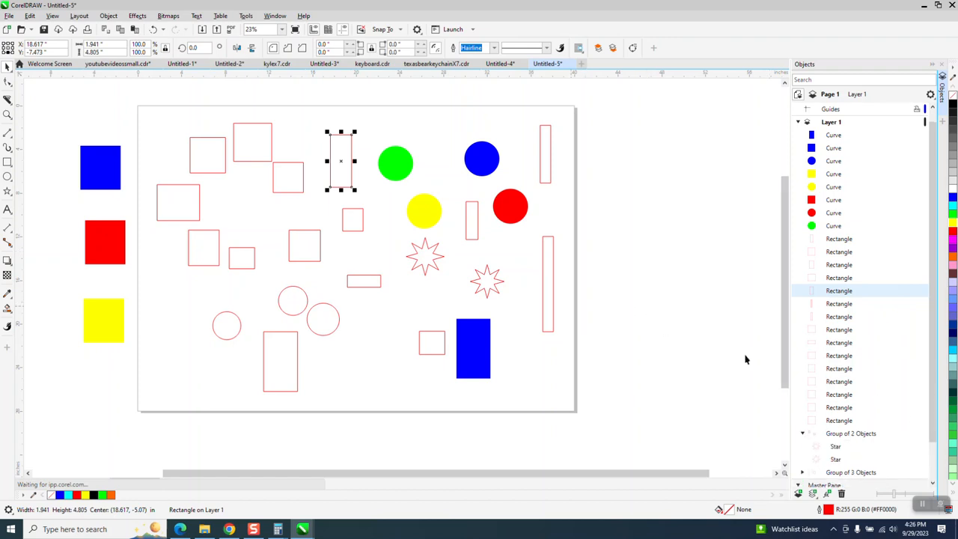
pyautogui.click(836, 447)
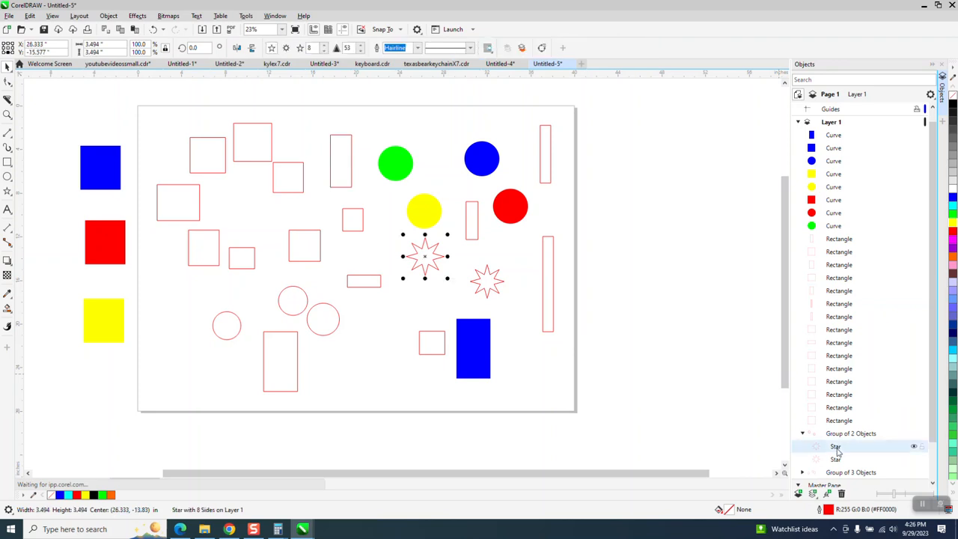
pyautogui.click(677, 304)
pyautogui.click(426, 254)
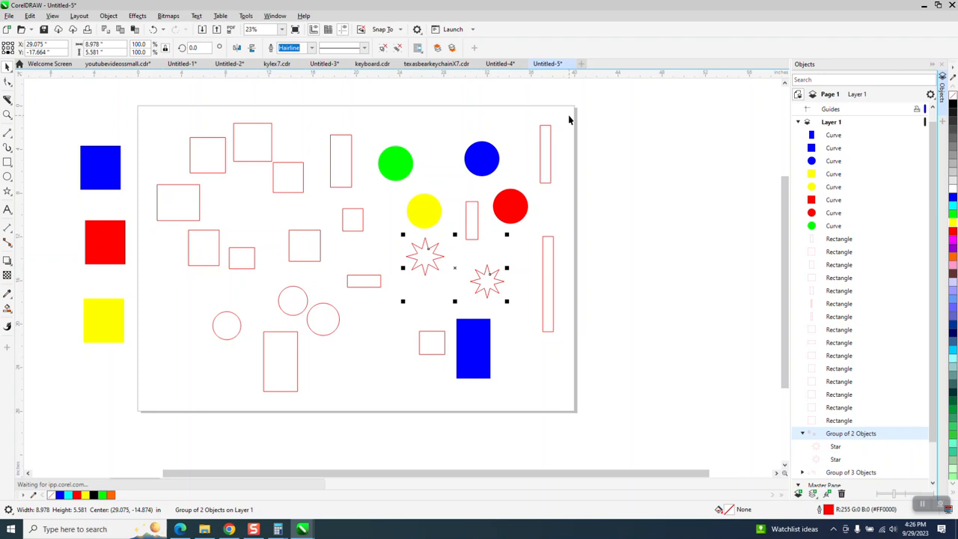
pyautogui.hotkey('ctrl', 'u')
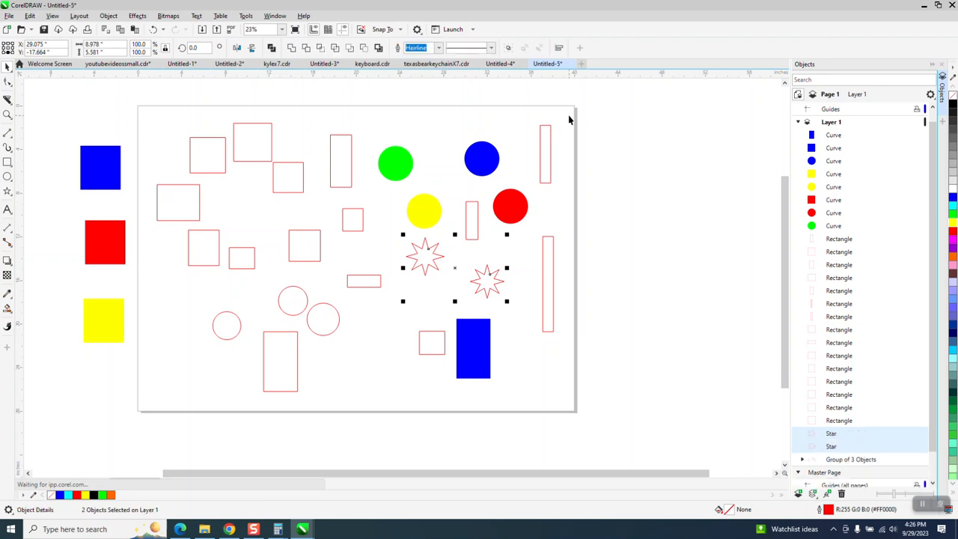
pyautogui.click(333, 320)
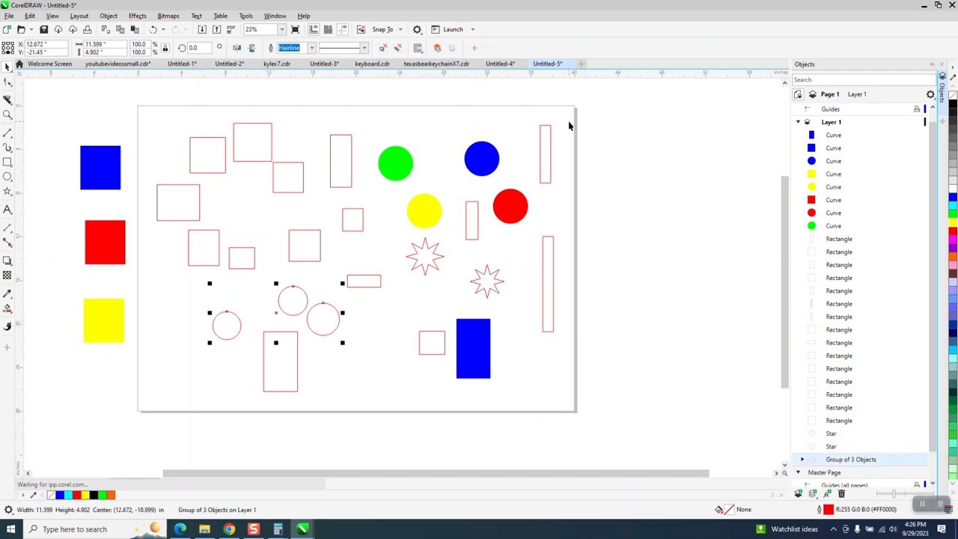
pyautogui.hotkey('ctrl', 'u')
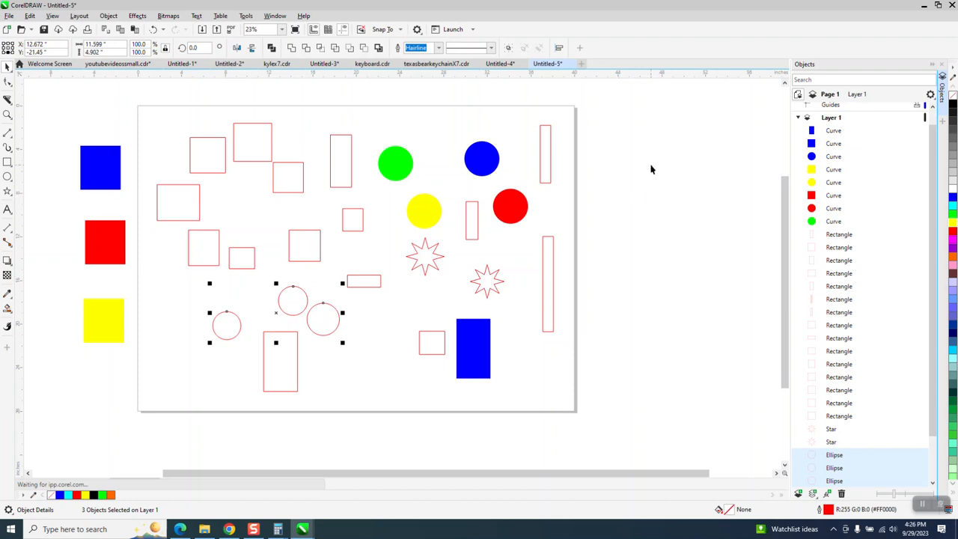
# Delete the whole run of unfilled rectangles using the object list, and undo the deletion.
pyautogui.scroll(-1, 631, 165)
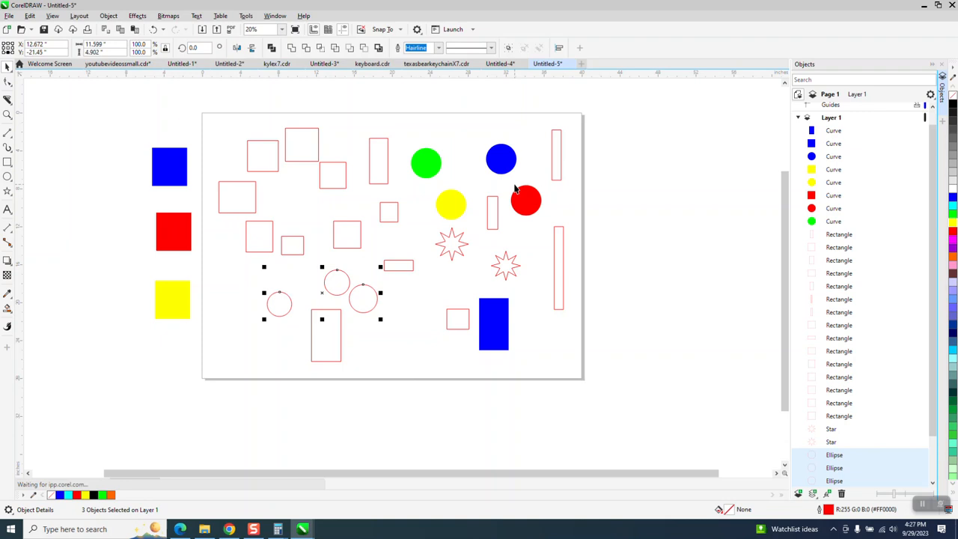
pyautogui.click(703, 199)
pyautogui.click(828, 238)
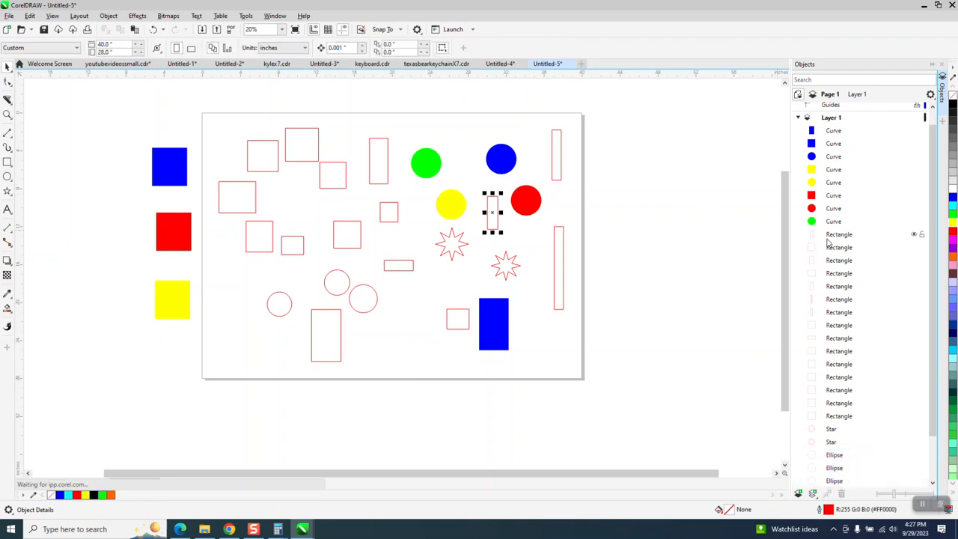
pyautogui.keyDown('shift'); pyautogui.click(841, 418); pyautogui.keyUp('shift')
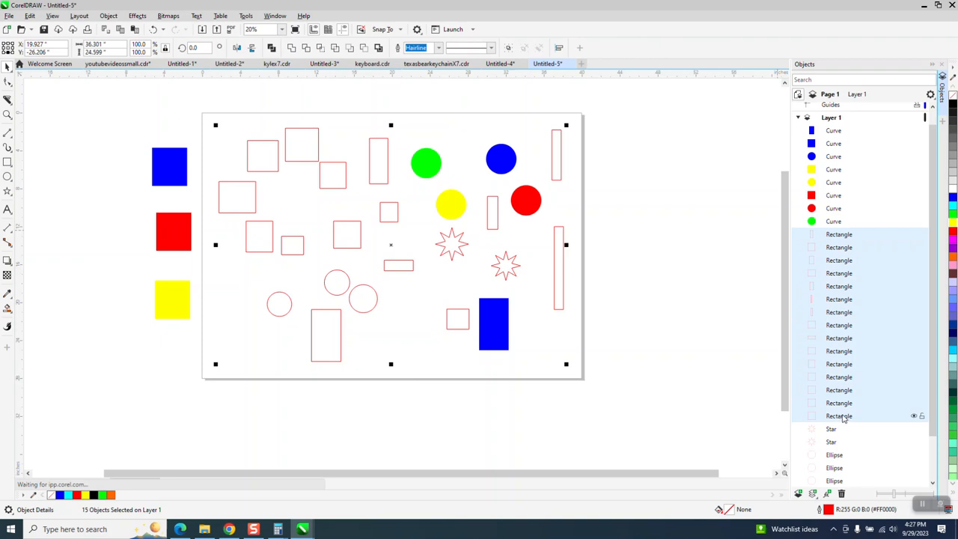
pyautogui.press('Delete')
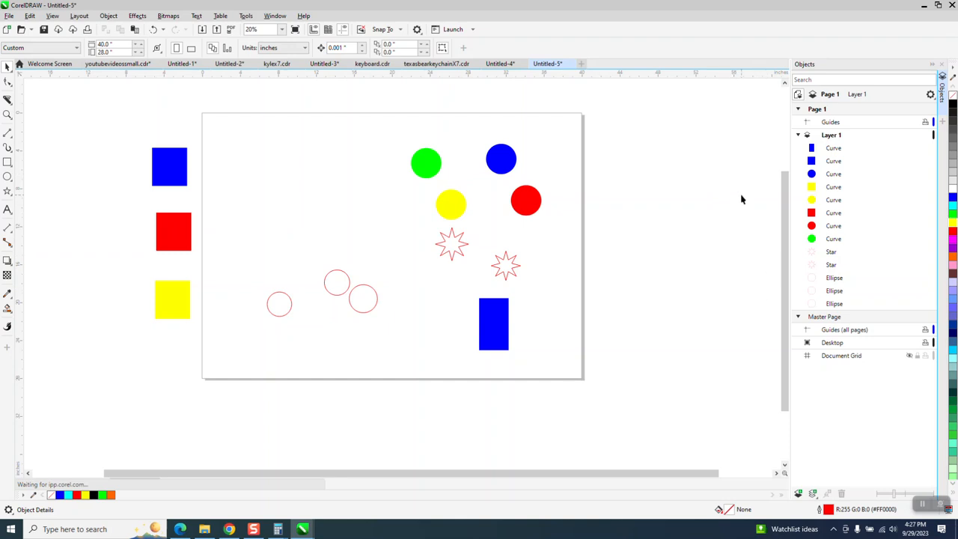
pyautogui.click(154, 30)
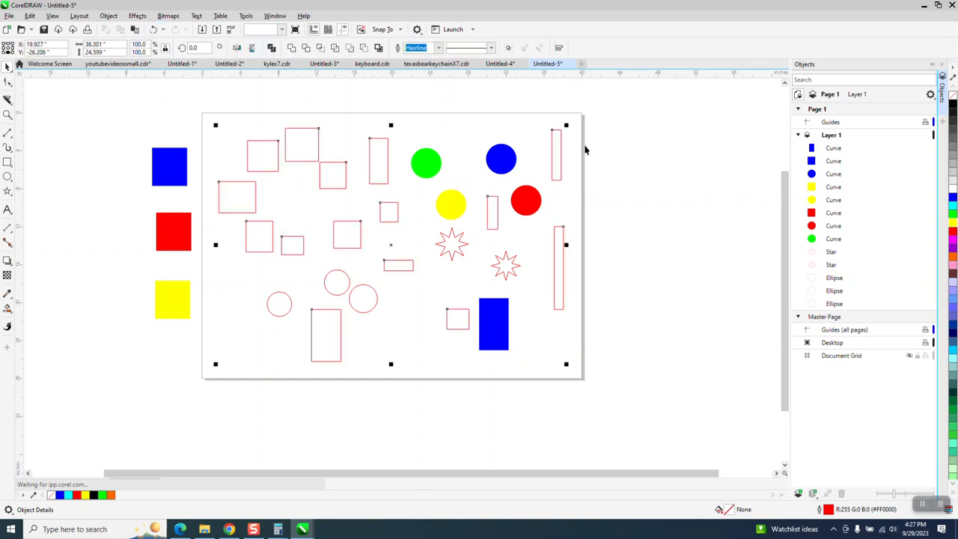
pyautogui.click(707, 187)
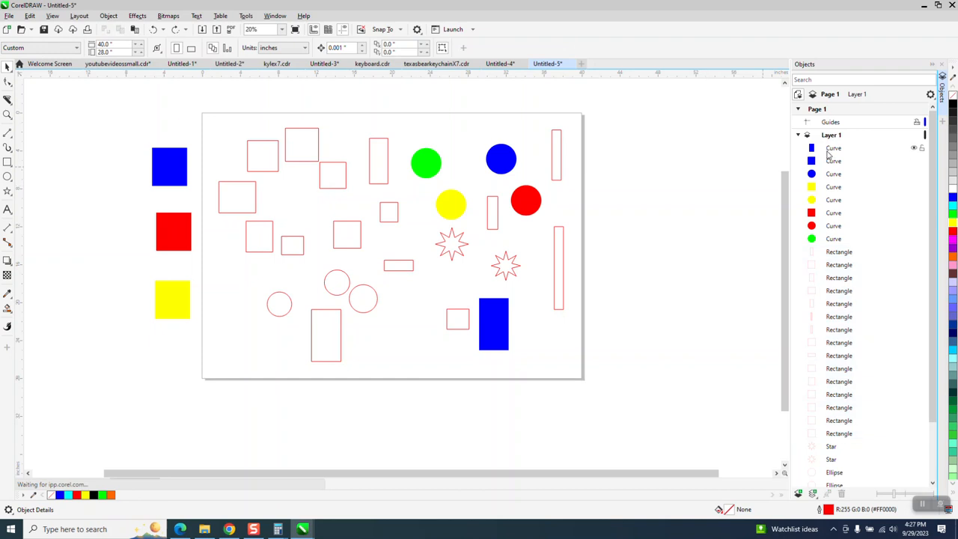
# Delete the blue, yellow and red filled curves as one range from the object list, and close the Objects docker.
pyautogui.click(830, 150)
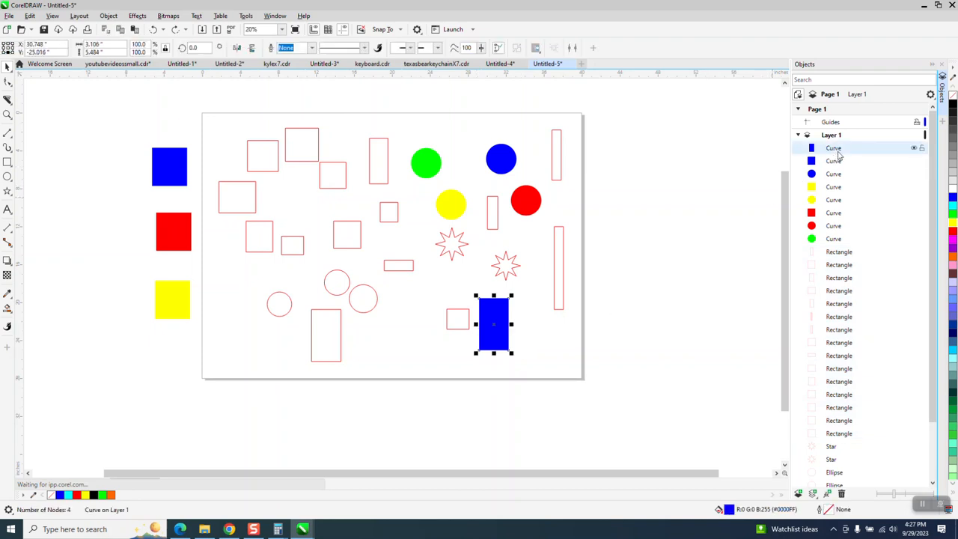
pyautogui.keyDown('shift'); pyautogui.click(836, 226); pyautogui.keyUp('shift')
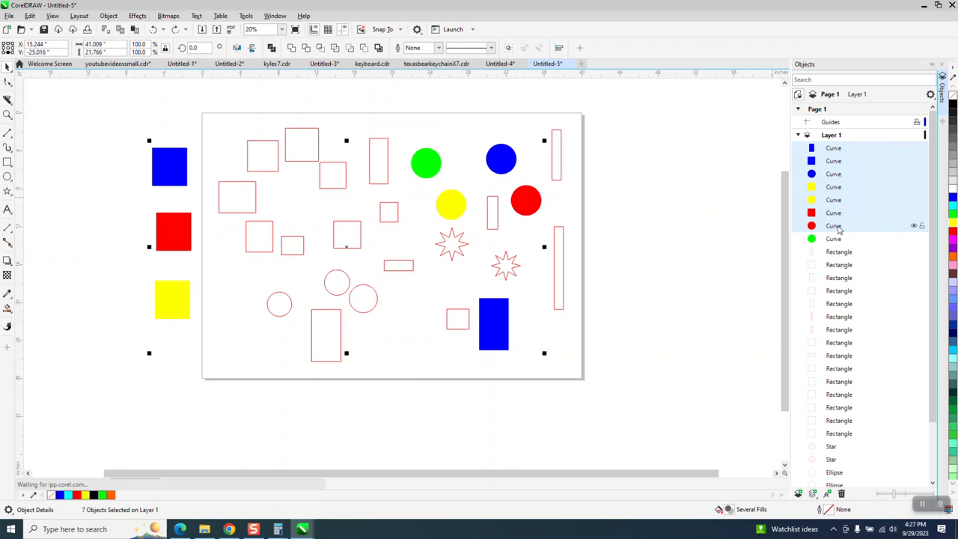
pyautogui.press('Delete')
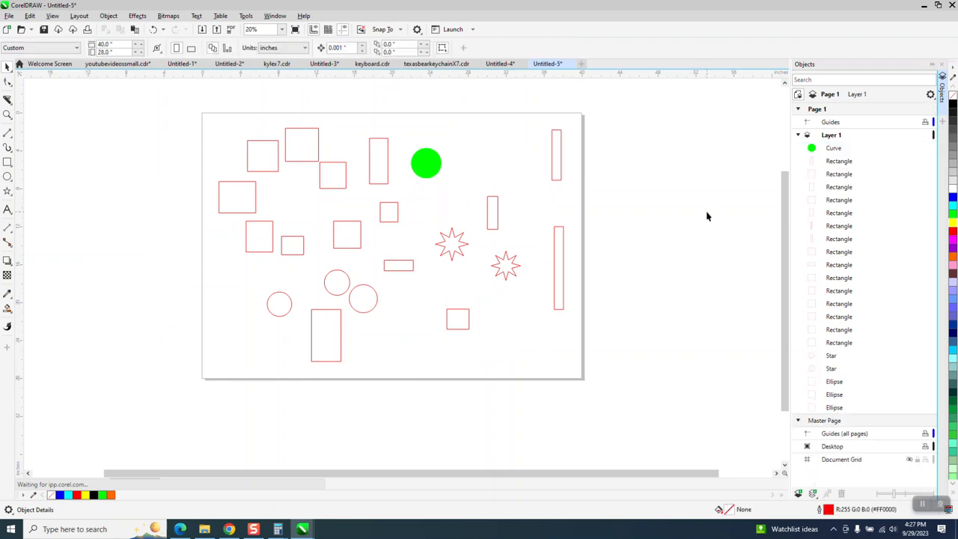
pyautogui.click(7, 115)
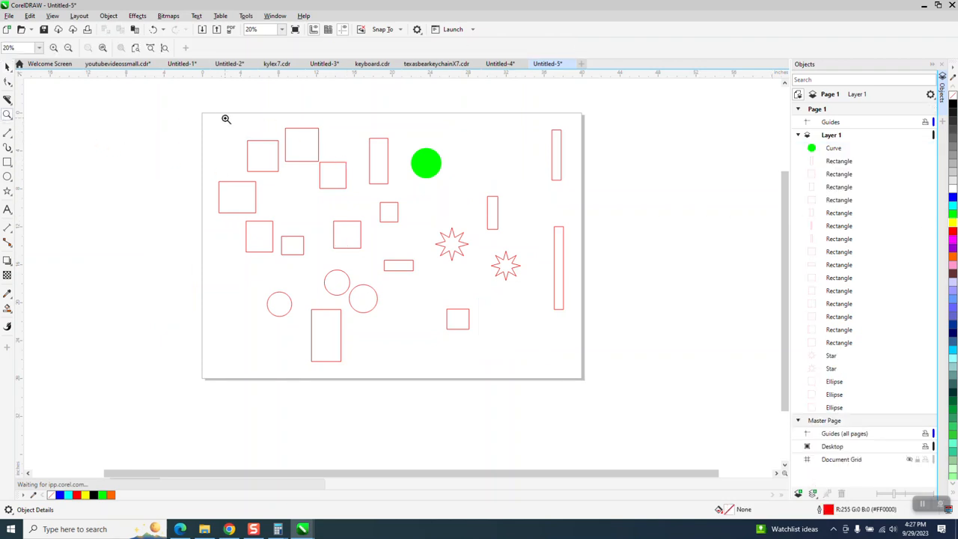
pyautogui.moveTo(211, 107); pyautogui.dragTo(663, 384)
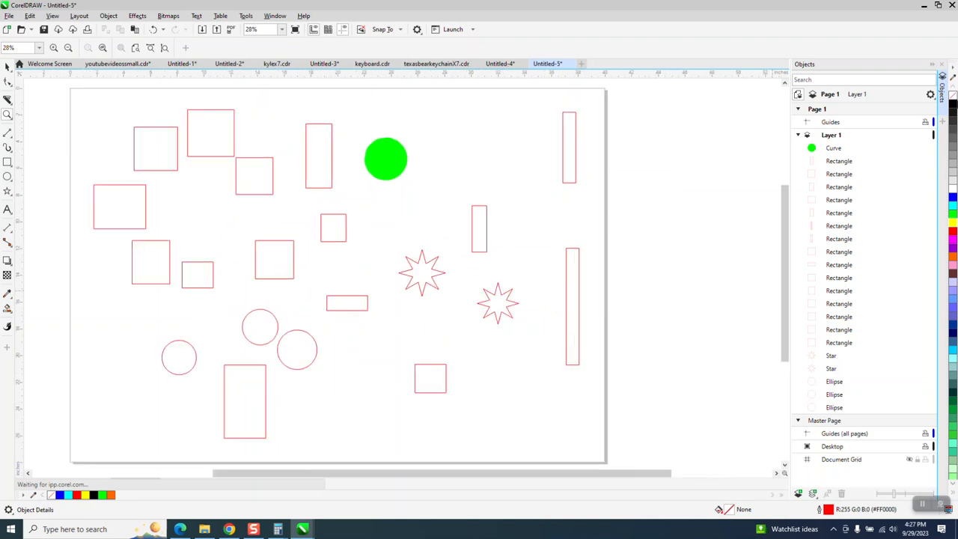
pyautogui.click(943, 78)
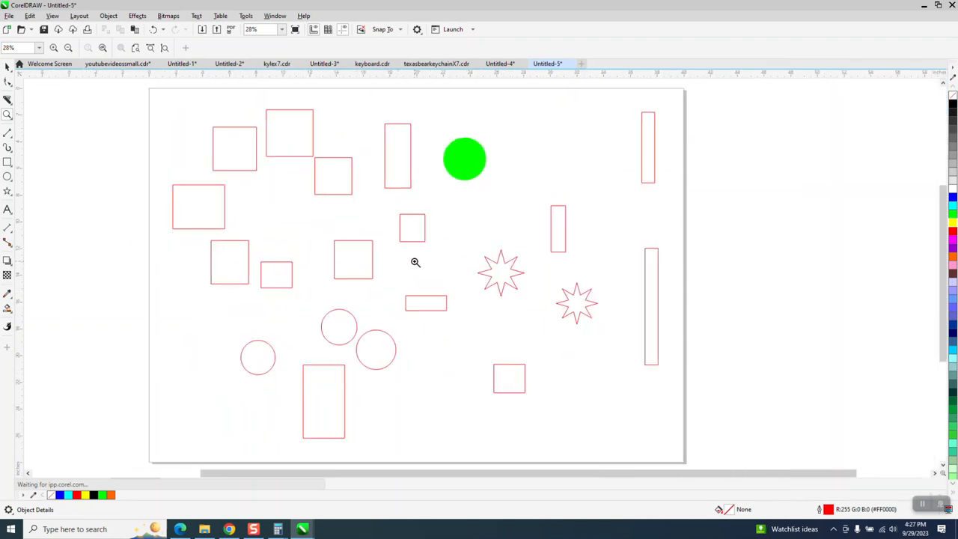